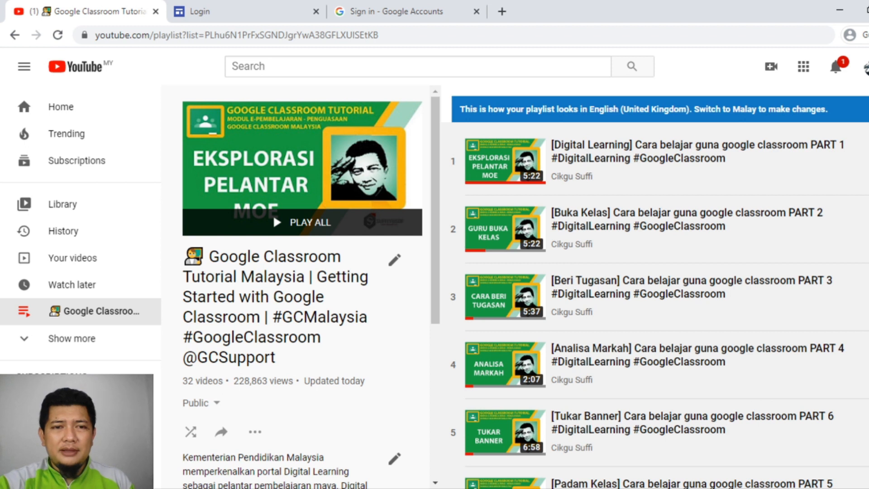
Load the Digital Learning login page at portal.moe.edu.my.
click(245, 8)
click(242, 40)
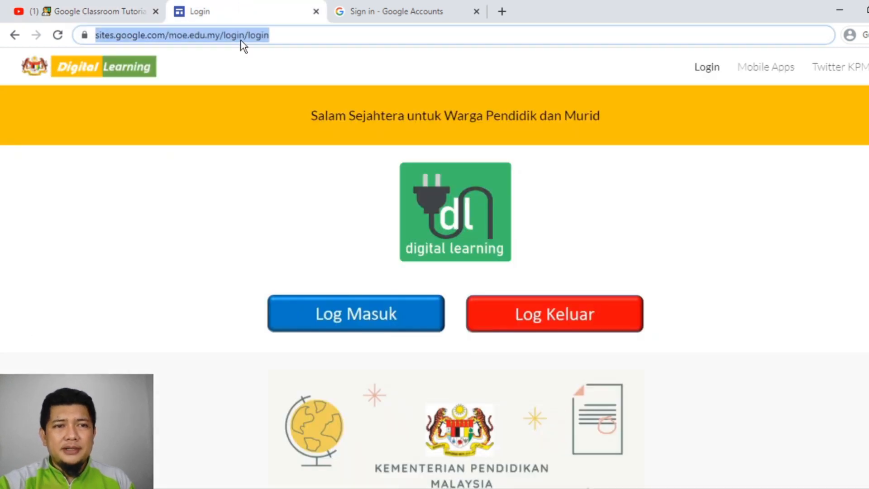
text(portal.moe.edu.my)
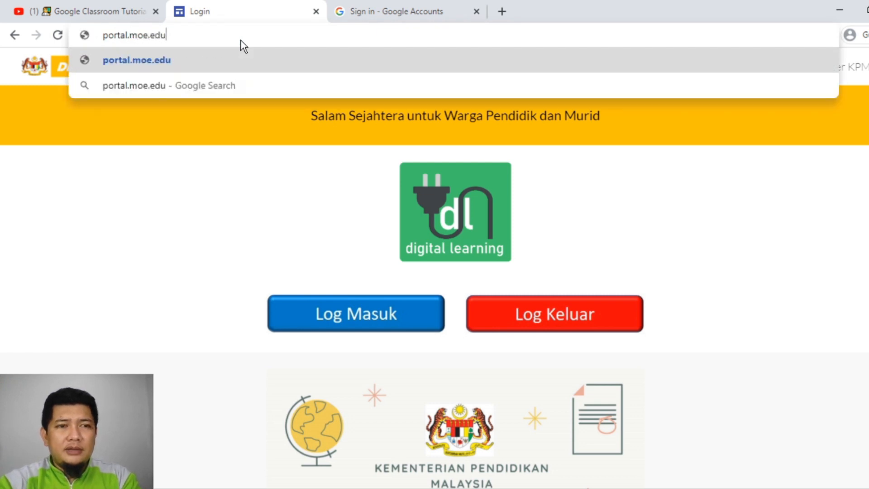
key(Return)
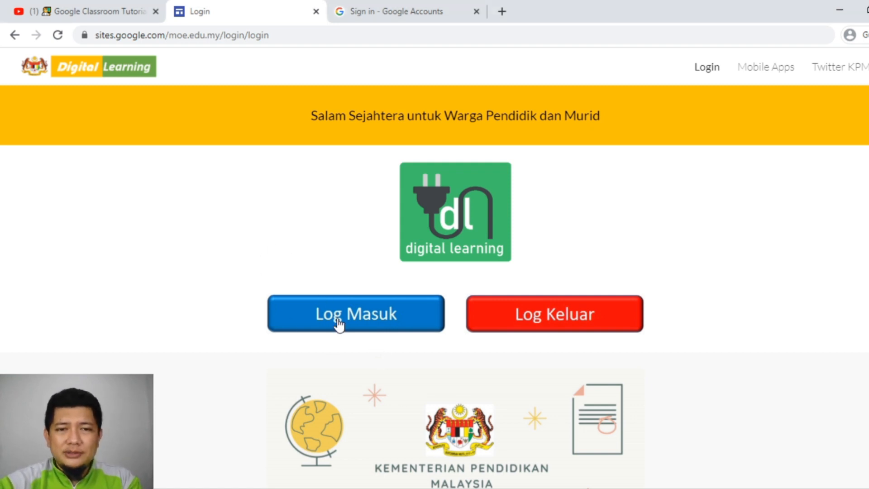
Submit the student's account e-mail on the Google sign-in page.
click(353, 10)
click(424, 240)
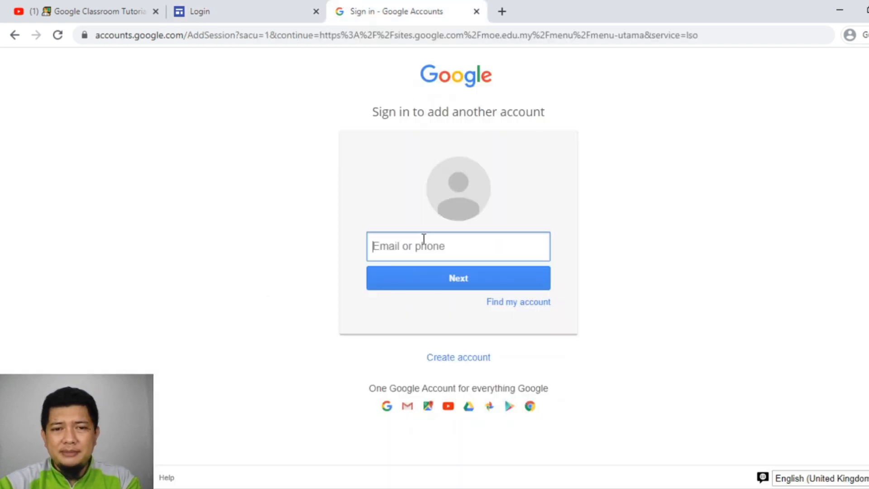
key(ctrl+v)
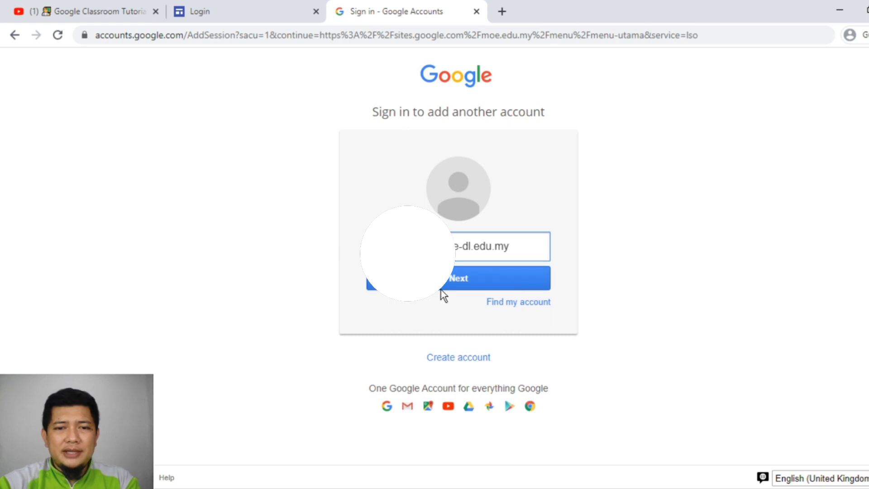
click(452, 282)
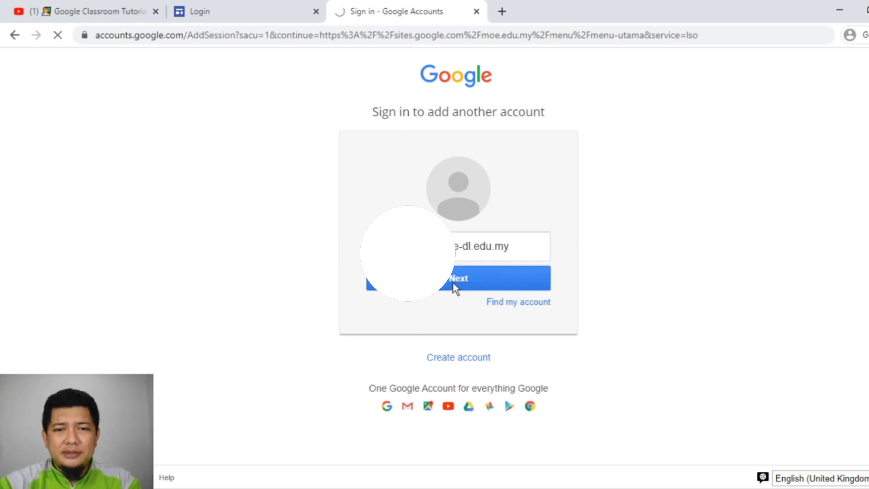
Paste the student's account password and sign in.
click(449, 488)
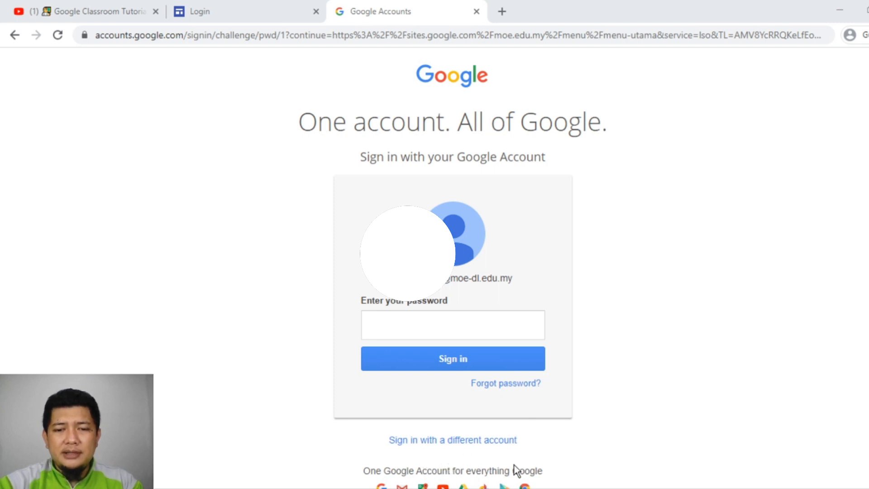
click(653, 458)
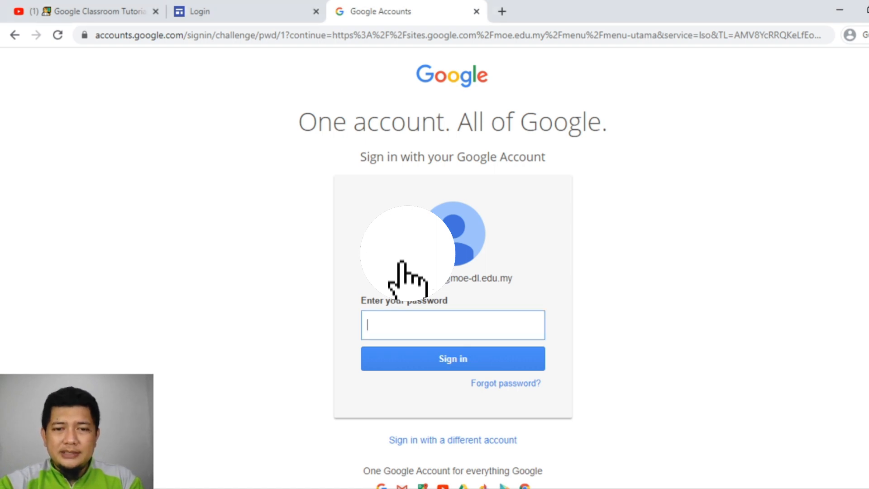
key(ctrl+v)
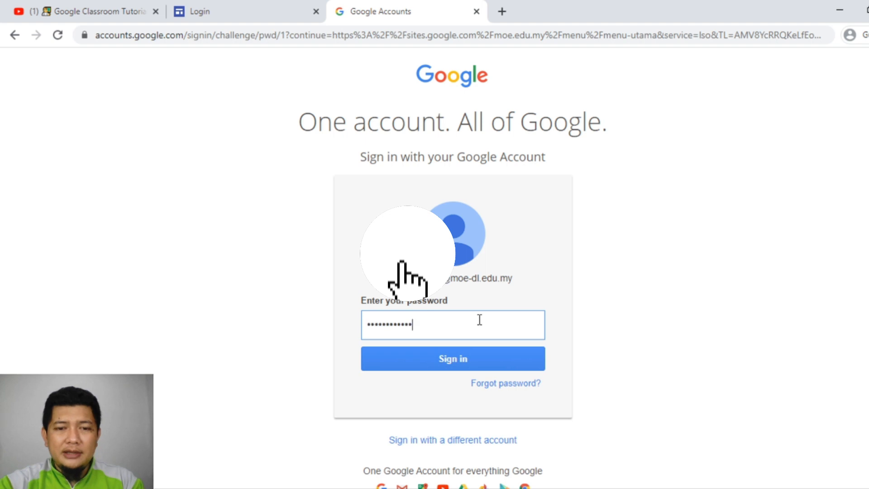
click(465, 360)
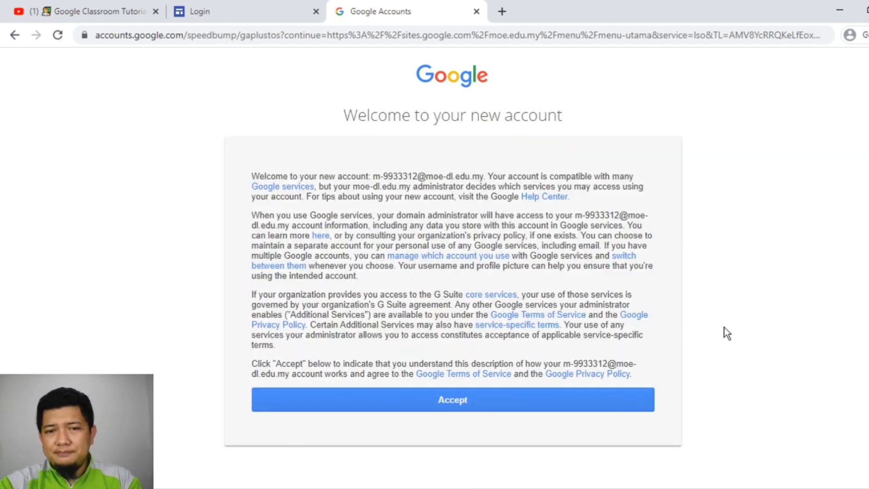
Accept the terms for the new Google account.
click(518, 399)
click(499, 385)
click(550, 488)
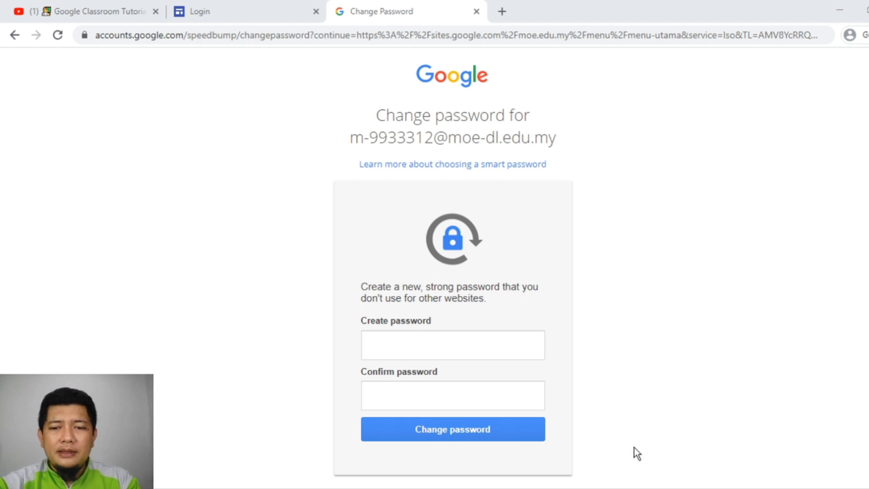
Create a new account password, enter it again as confirmation, and submit the password change.
click(447, 383)
click(420, 343)
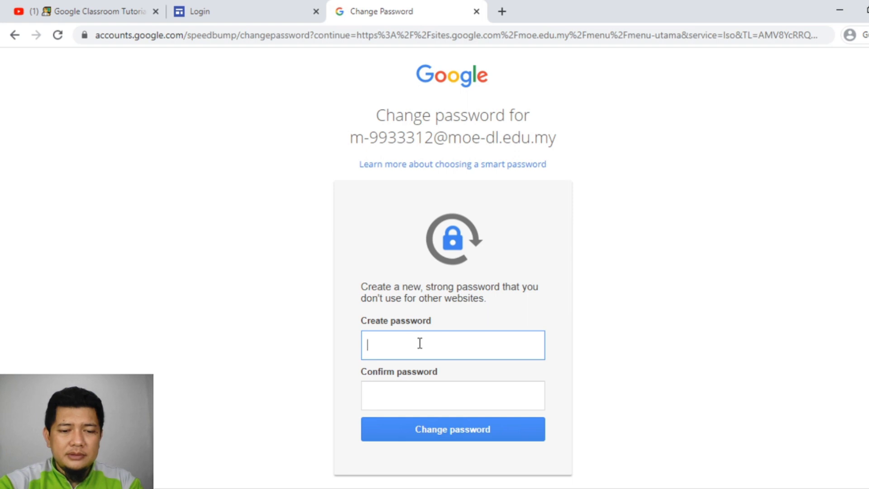
text(••••••••••••)
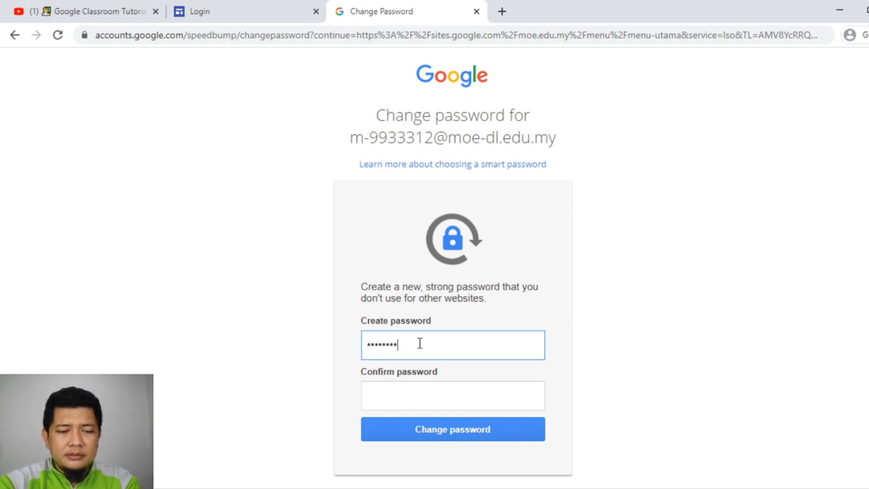
text(••)
click(420, 395)
text(•••••)
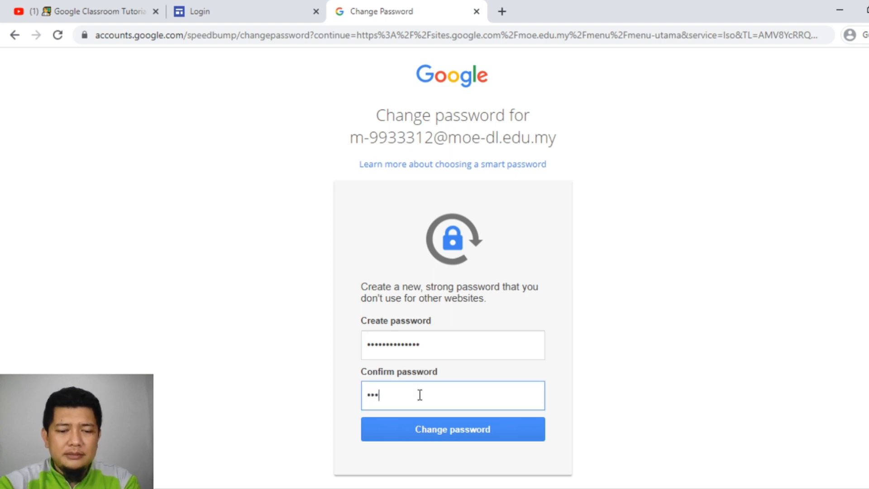
text(•••••)
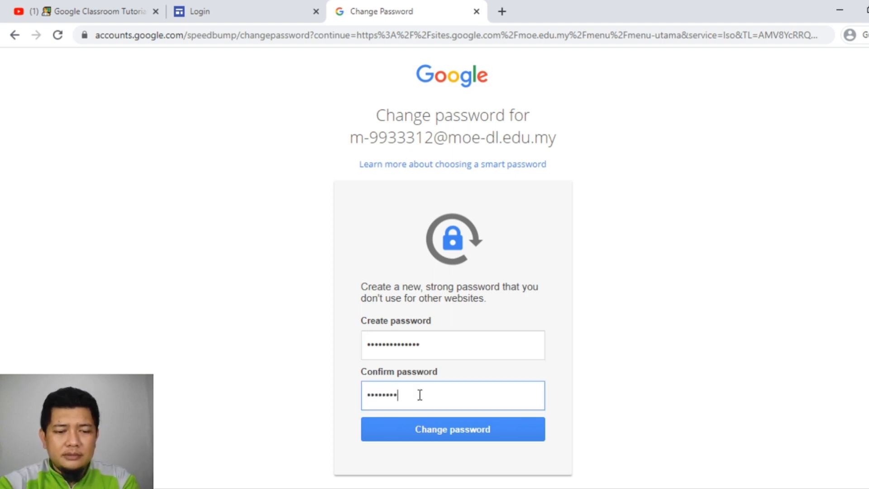
text(••••)
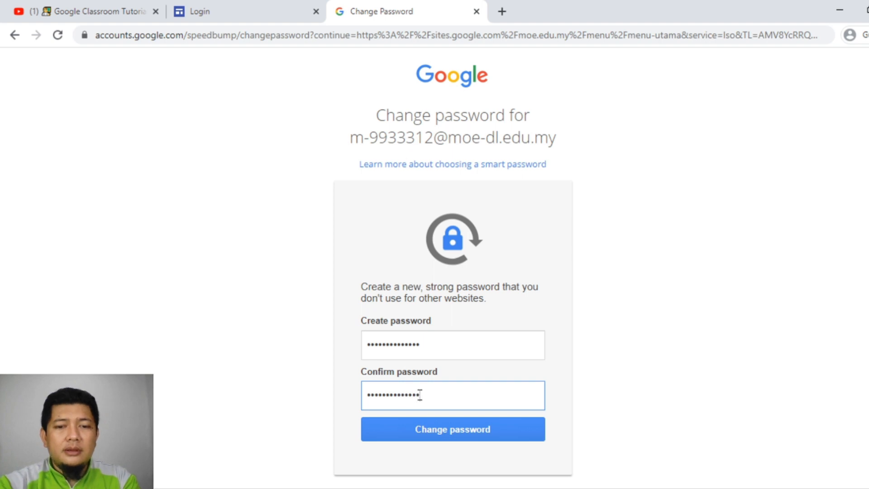
click(438, 433)
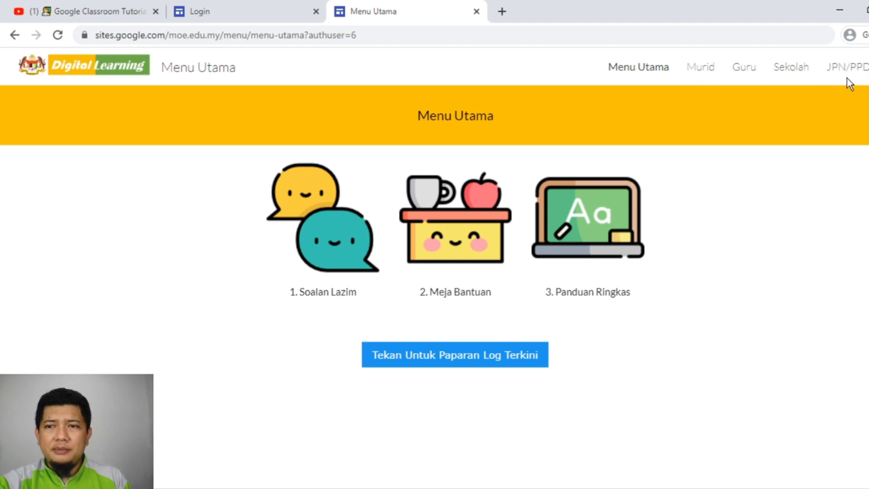
Open Google Classroom from the Aktiviti section of the Murid menu.
click(701, 73)
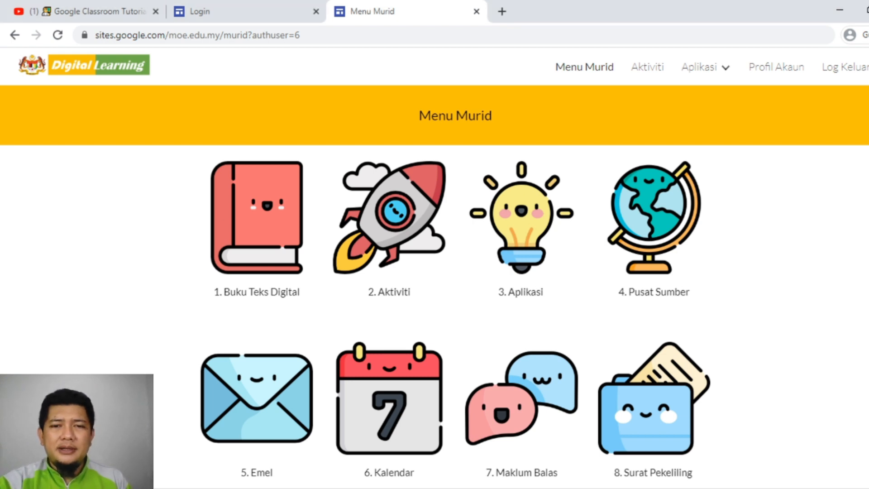
click(404, 199)
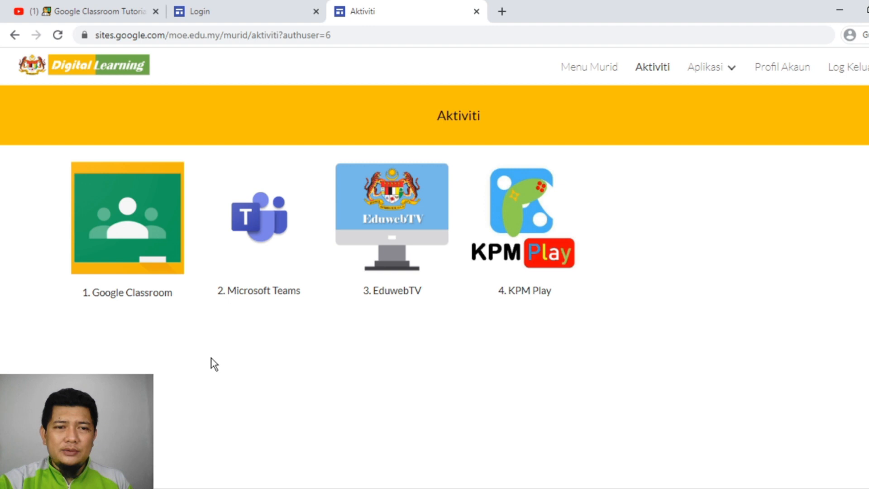
click(143, 253)
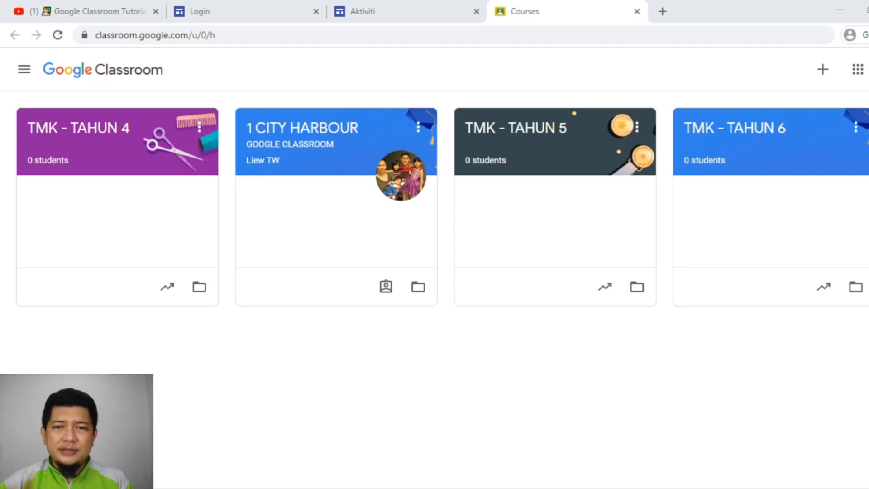
Switch Classroom to the student's account, continue with it, and choose the student role.
click(819, 267)
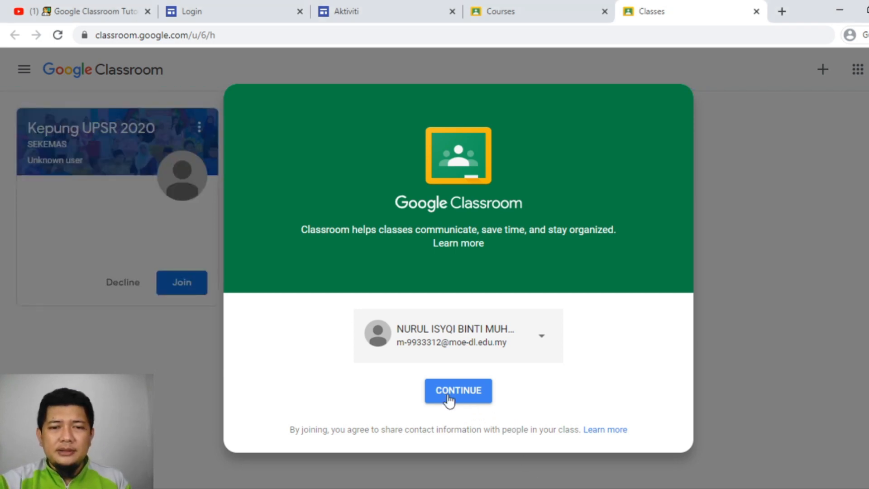
click(447, 394)
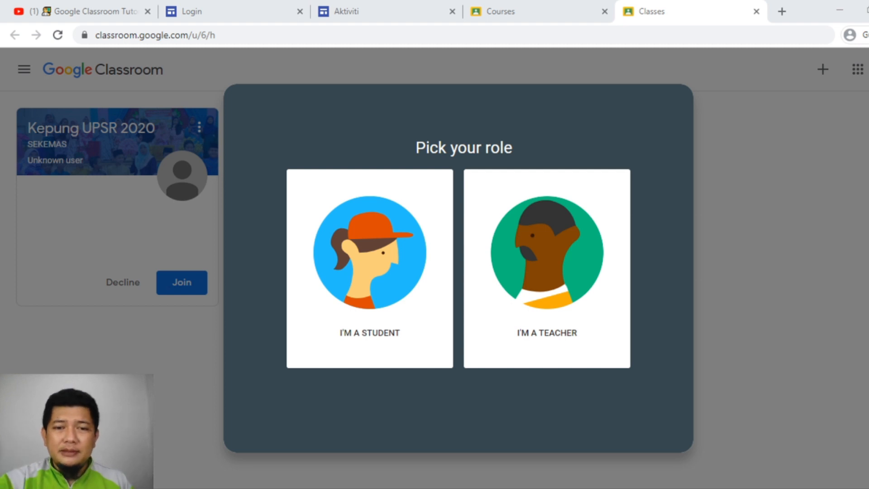
click(379, 276)
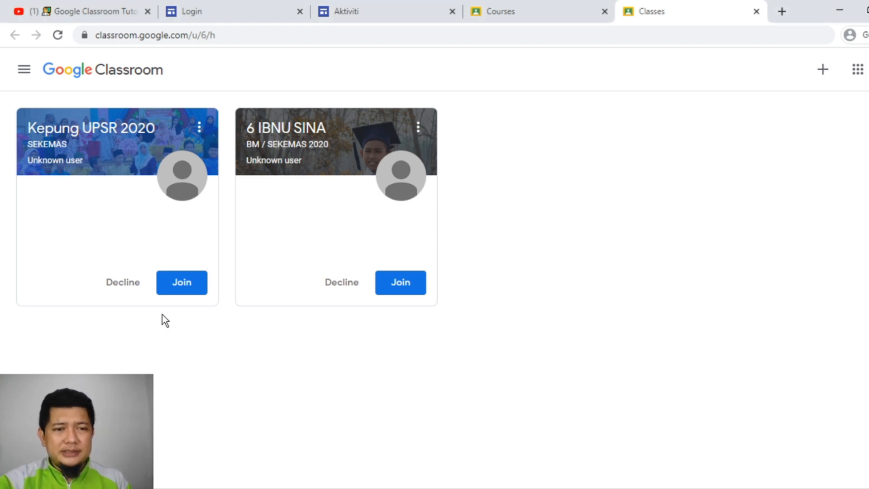
Join the Kepung UPSR 2020 and 6 IBNU SINA classes and dismiss the tip about creating posts.
click(181, 282)
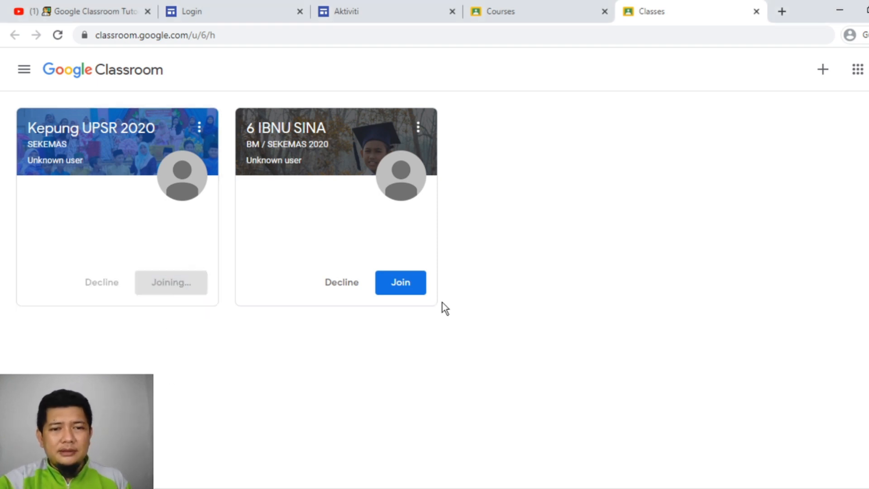
click(398, 288)
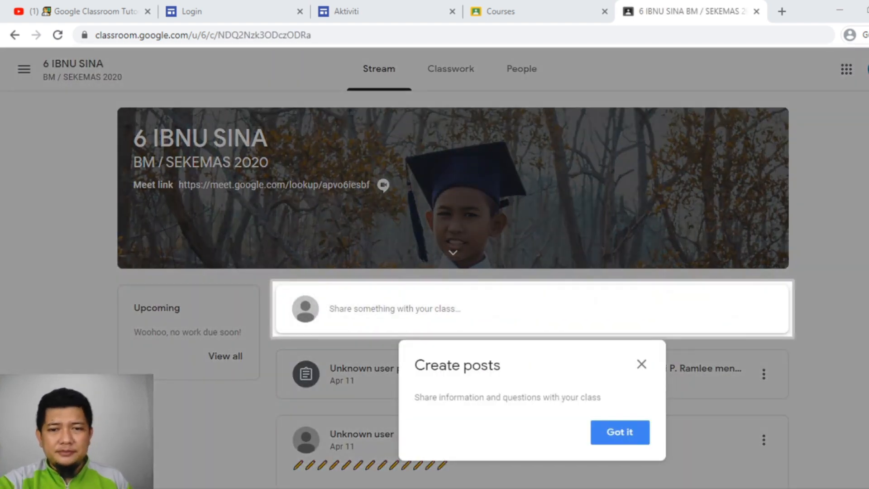
click(626, 434)
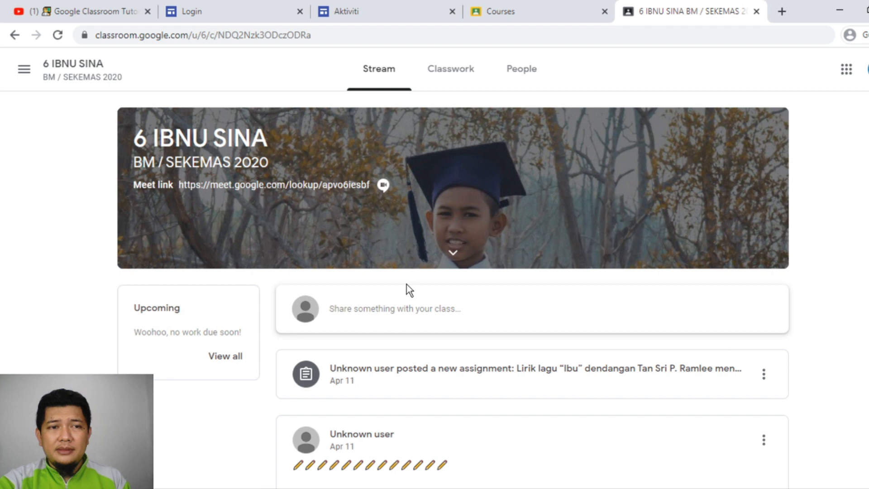
View the Kepung UPSR 2020 class from the class overview, then return to the overview.
click(23, 82)
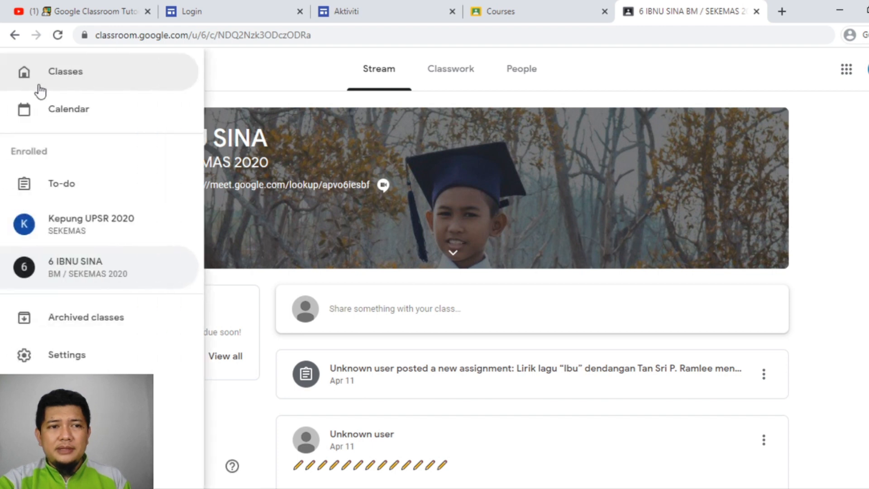
click(50, 85)
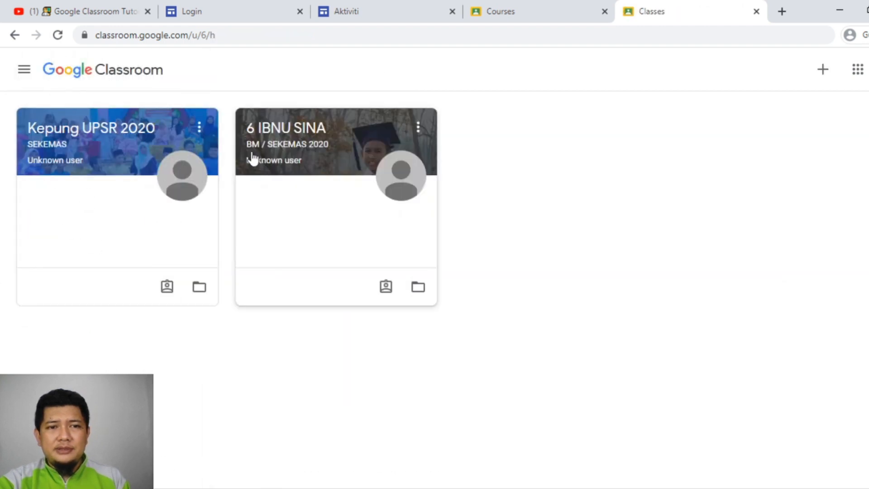
click(129, 136)
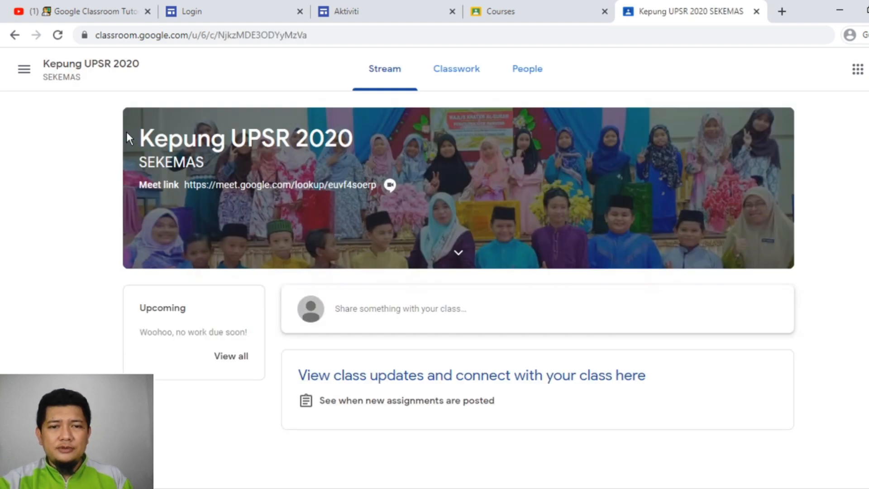
click(24, 70)
click(155, 90)
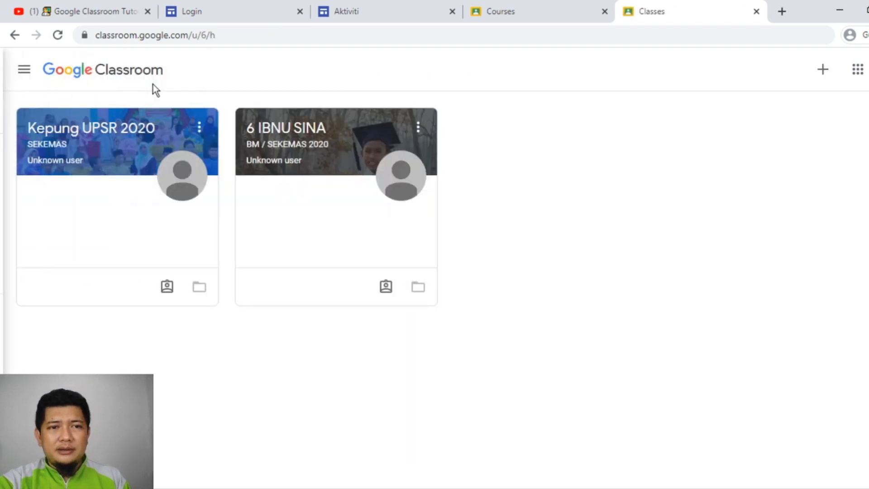
Open the 6 IBNU SINA class and read through the assignment posts in its stream.
click(300, 141)
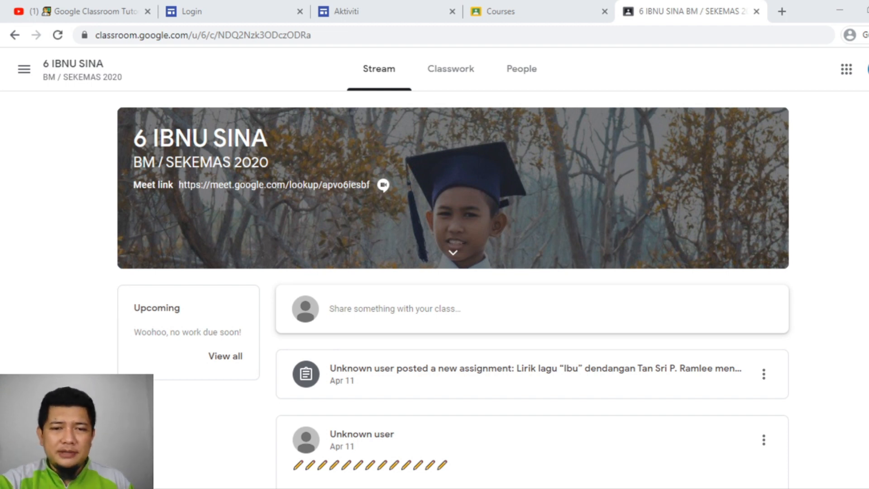
scroll(614, 256, down, 3)
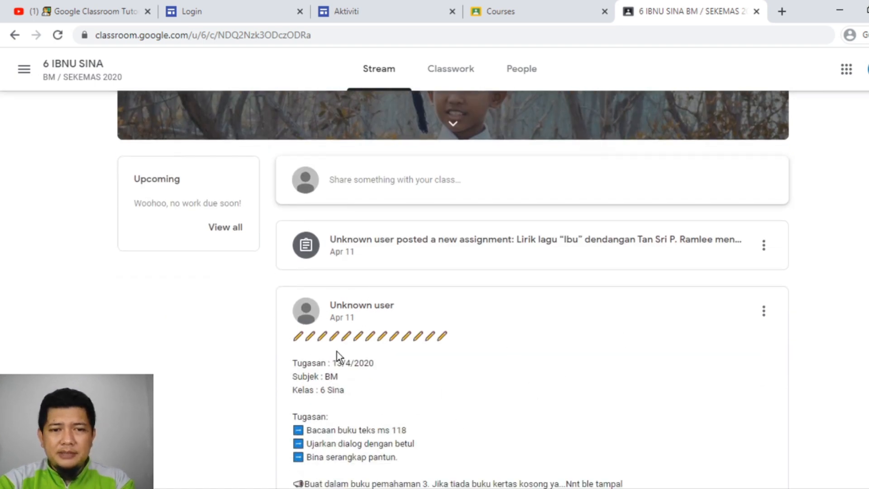
scroll(532, 289, down, 6)
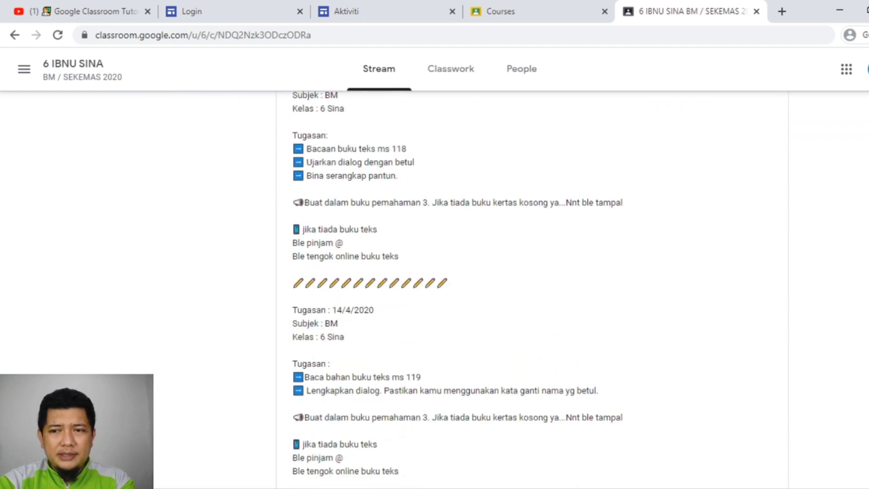
scroll(532, 290, down, 6)
scroll(532, 290, up, 9)
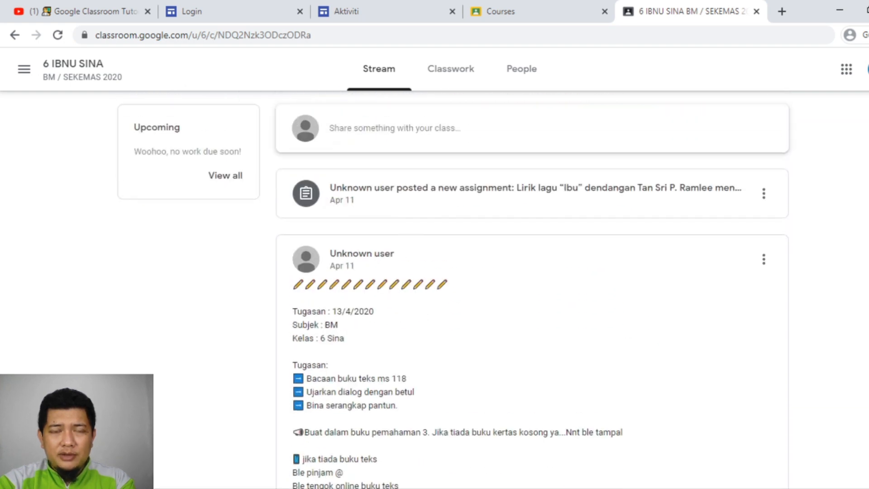
scroll(534, 200, up, 1)
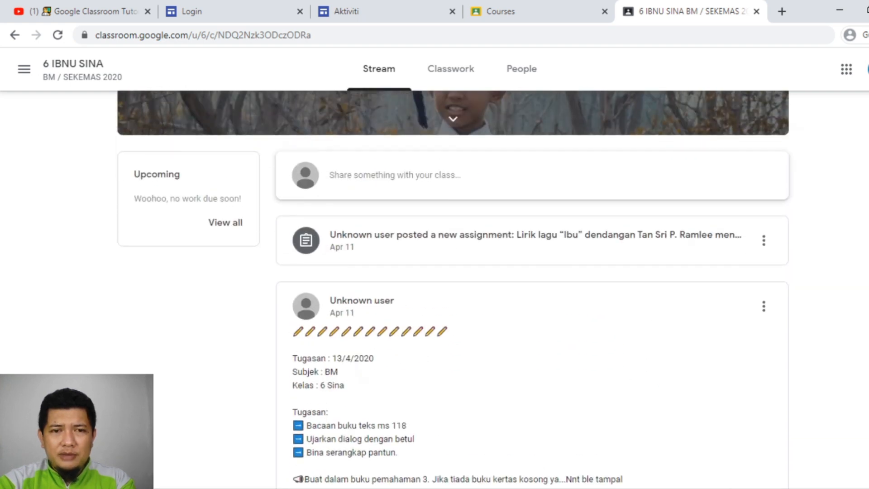
Open the post composer in the 6 IBNU SINA stream to see where students share with the class.
click(496, 179)
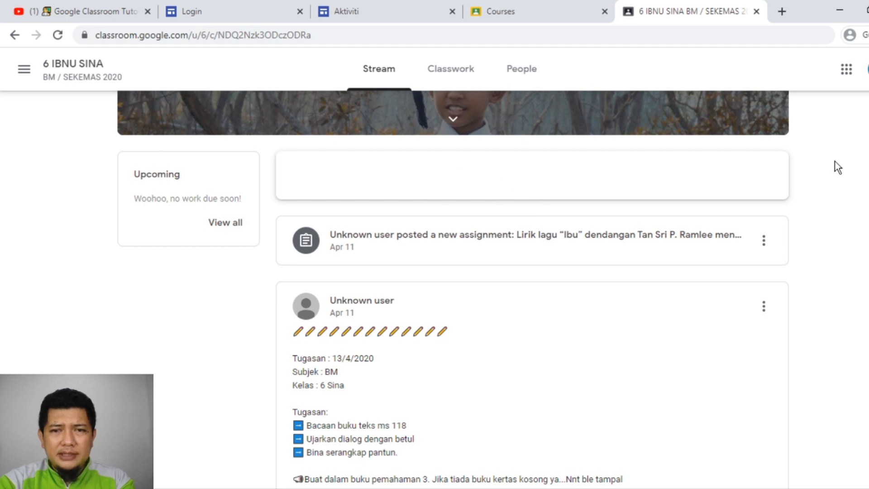
scroll(452, 290, up, 3)
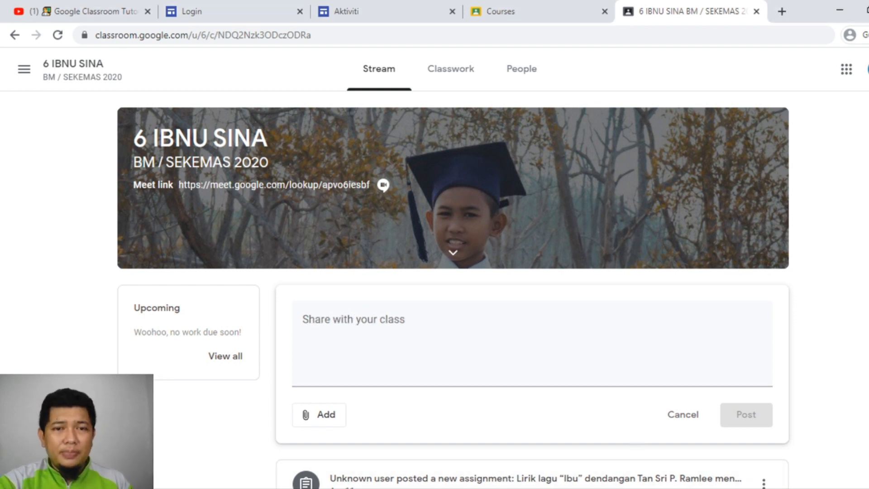
View the Classwork page of the 6 IBNU SINA class and its People page with the teacher list.
click(454, 72)
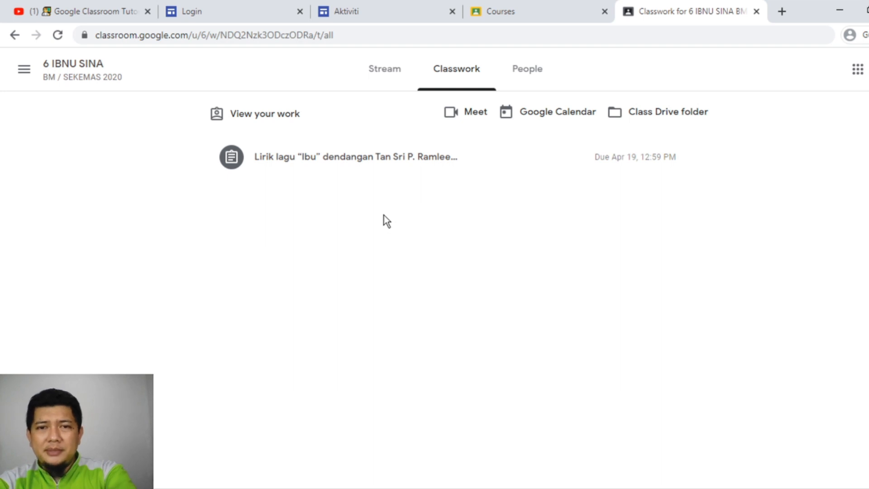
click(529, 78)
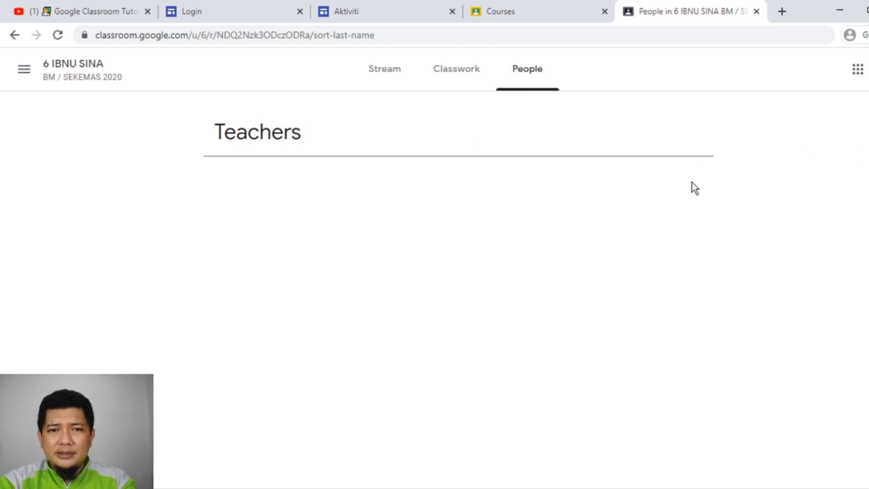
double_click(255, 229)
click(342, 173)
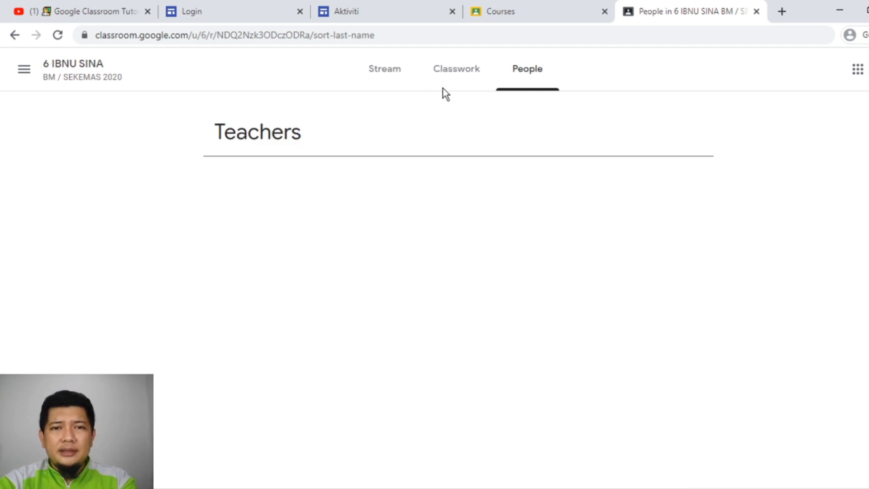
Look through the 6 IBNU SINA stream again and return to the class overview.
click(480, 67)
click(383, 84)
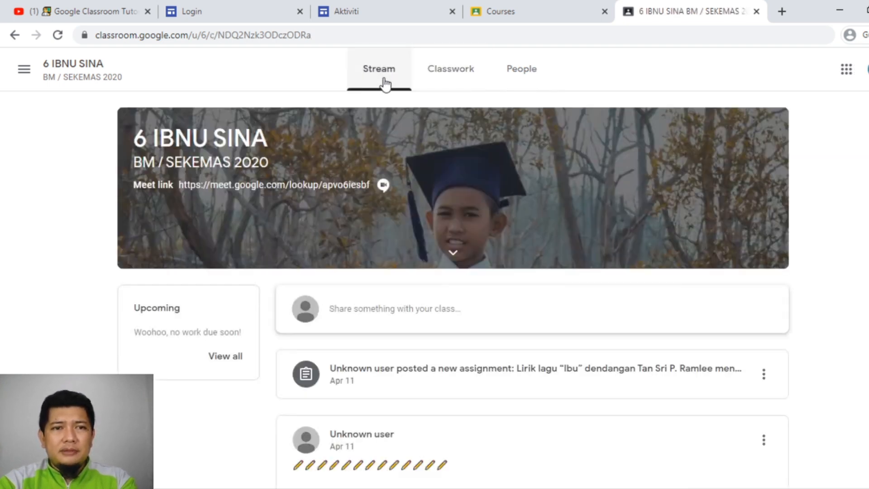
scroll(533, 290, down, 8)
scroll(761, 232, up, 10)
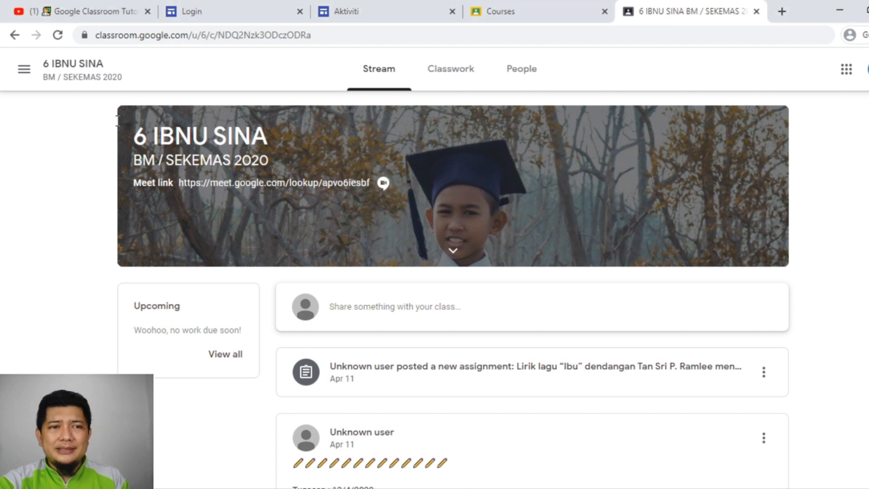
click(25, 71)
click(49, 76)
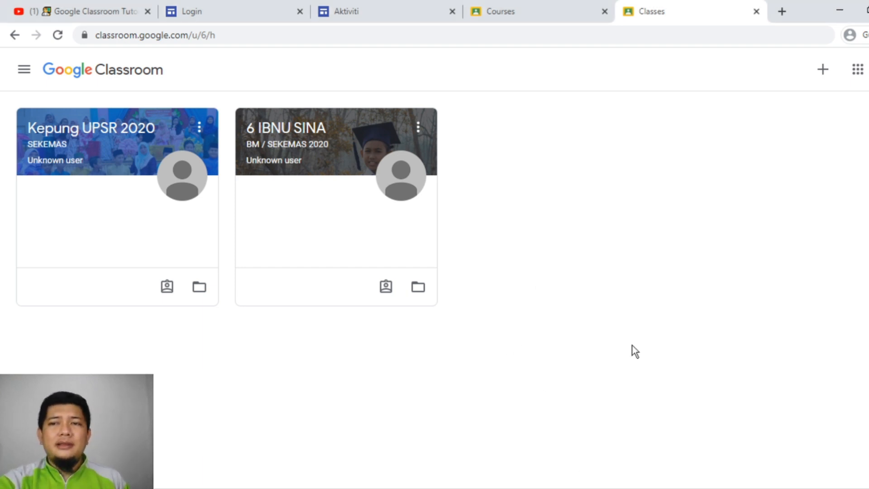
Open the Join class dialog to view the class code entry, and close it without joining a class.
click(824, 71)
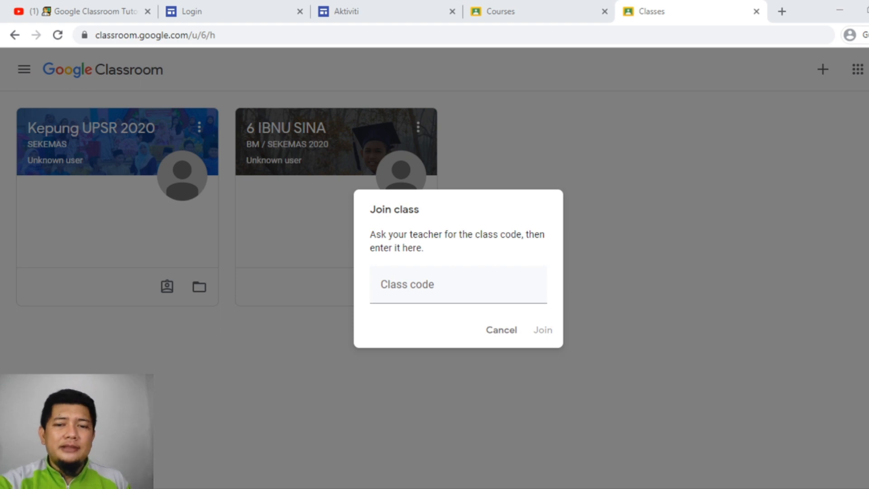
click(542, 401)
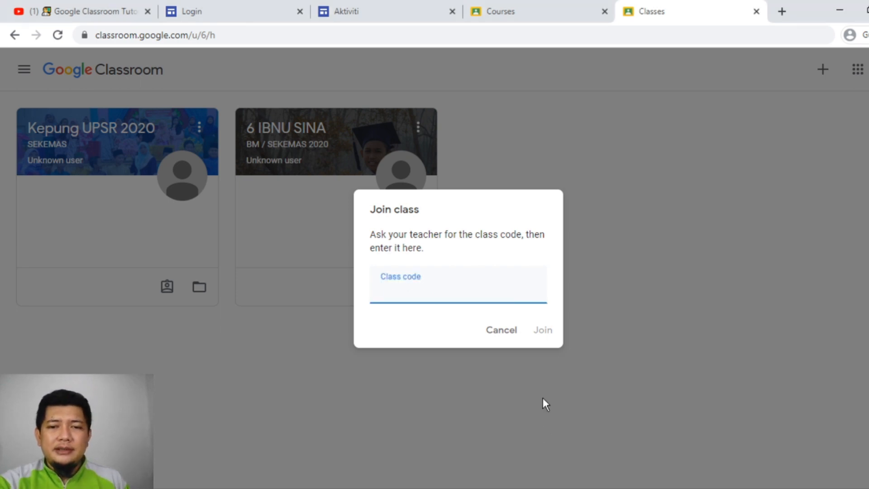
click(511, 332)
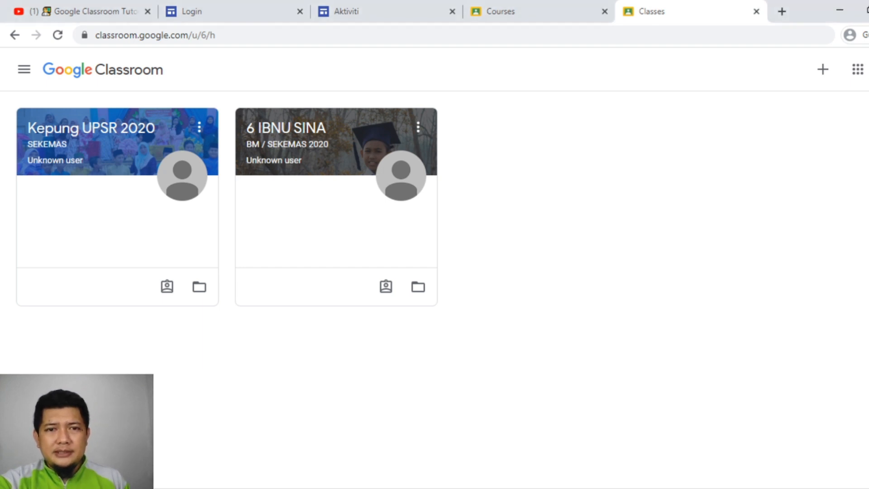
Switch to the YouTube playlist of Google Classroom tutorials for Malaysia.
click(118, 12)
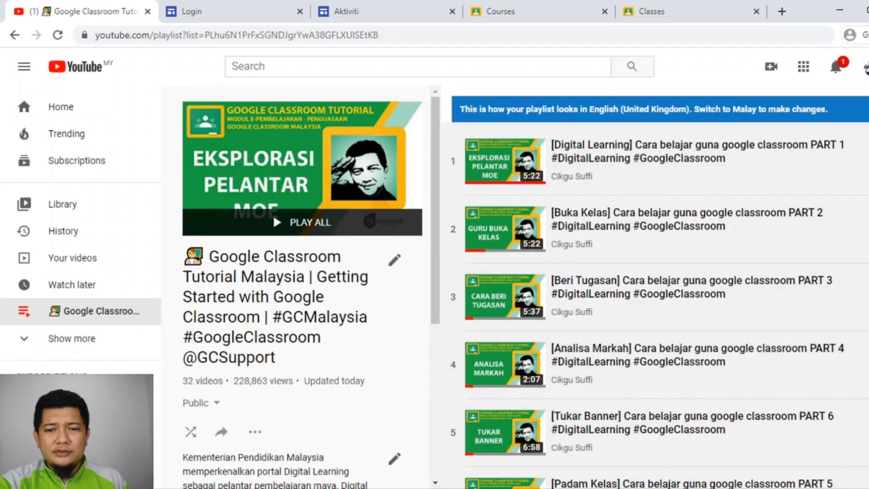